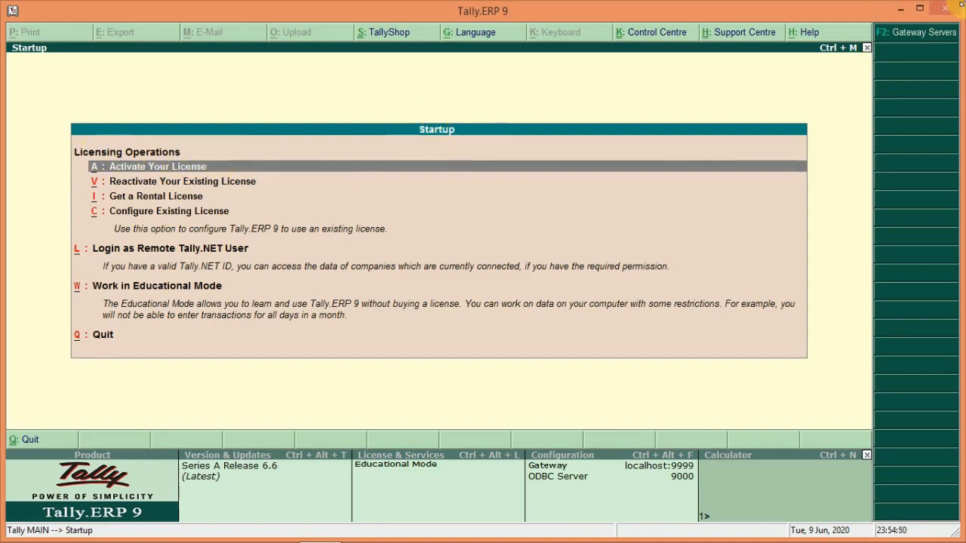
- Dismiss the licensing startup screen, stay in Tally, and choose Create Company
{"action": "mouse_move", "coordinate": [960, 4]}
{"action": "key", "text": "Escape"}
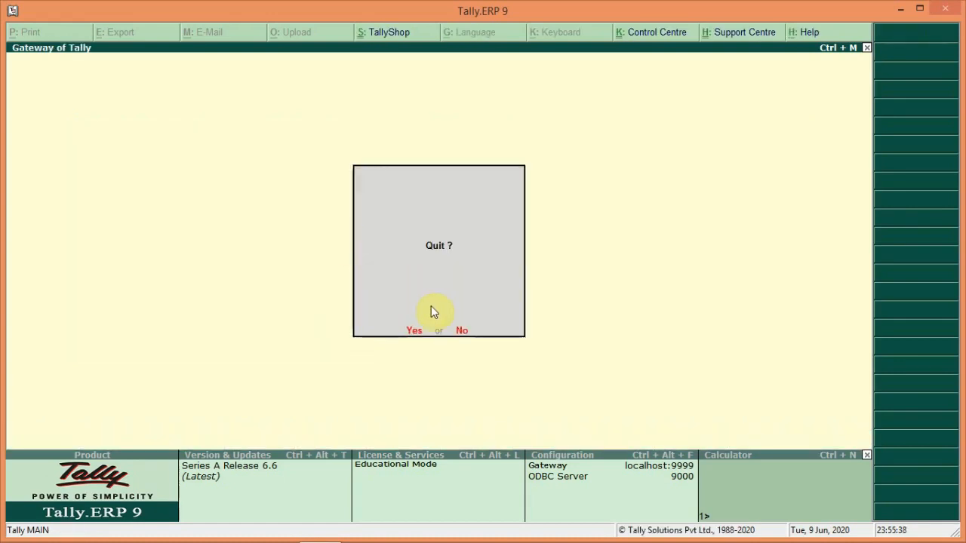
{"action": "key", "text": "n"}
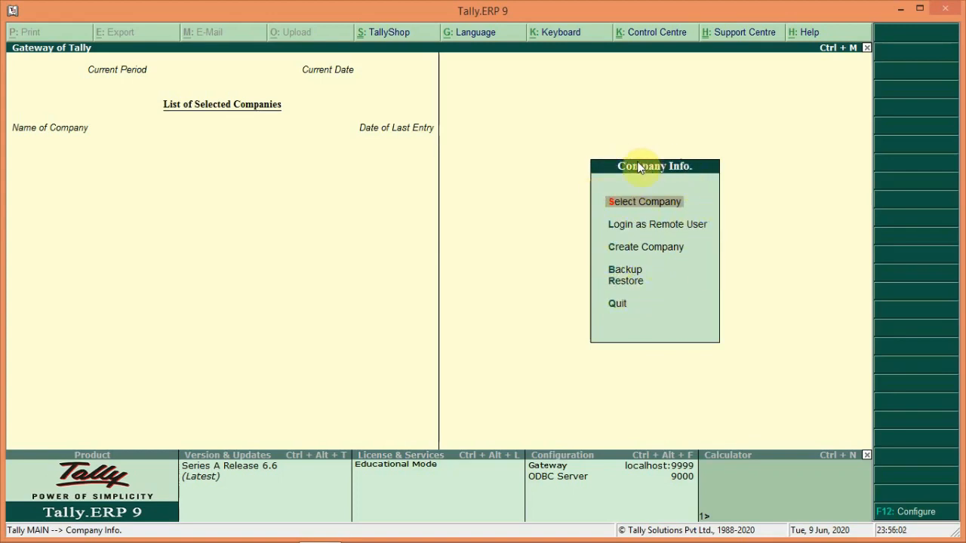
{"action": "left_click", "coordinate": [637, 255]}
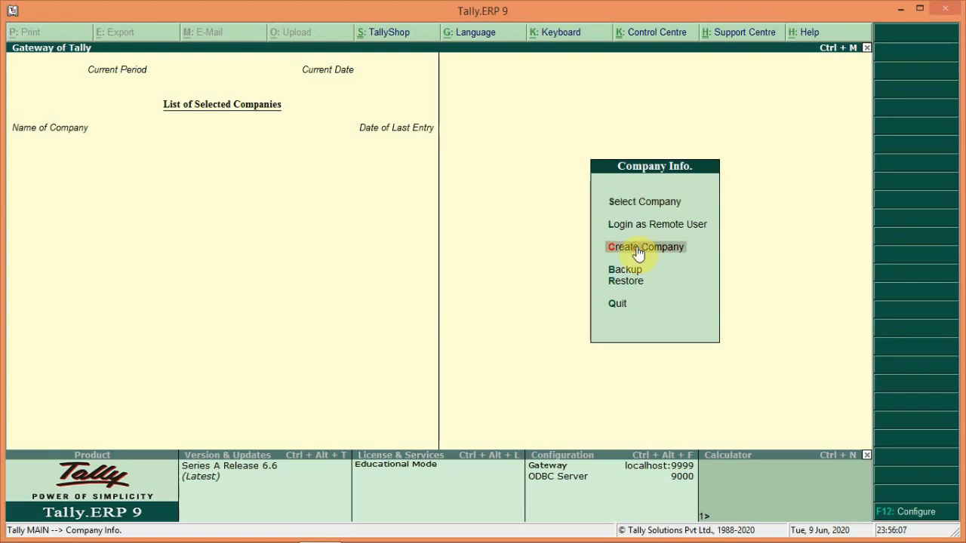
- Name the new company 'ASIT Institute', keeping the same mailing name
{"action": "key", "text": "Return"}
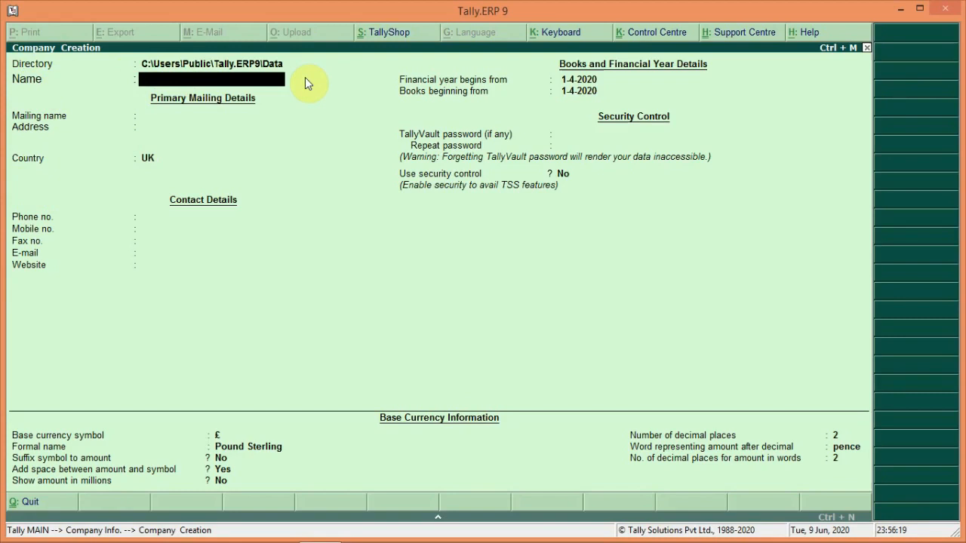
{"action": "type", "text": "ASIT Institute"}
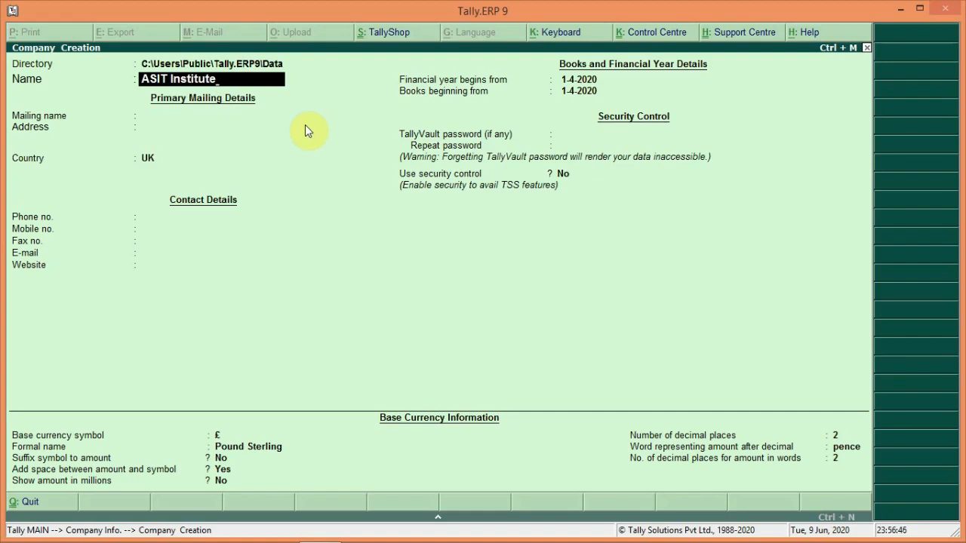
{"action": "key", "text": "Return"}
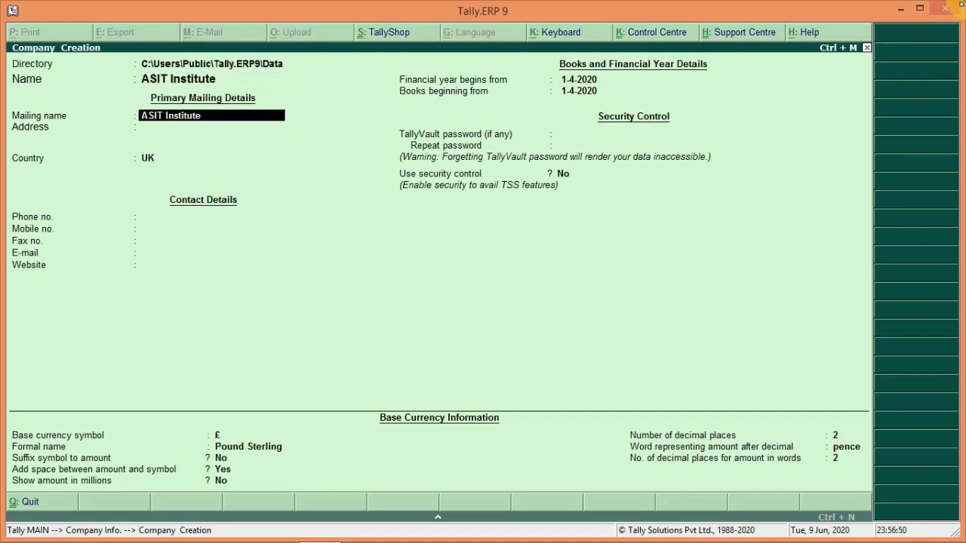
{"action": "mouse_move", "coordinate": [961, 3]}
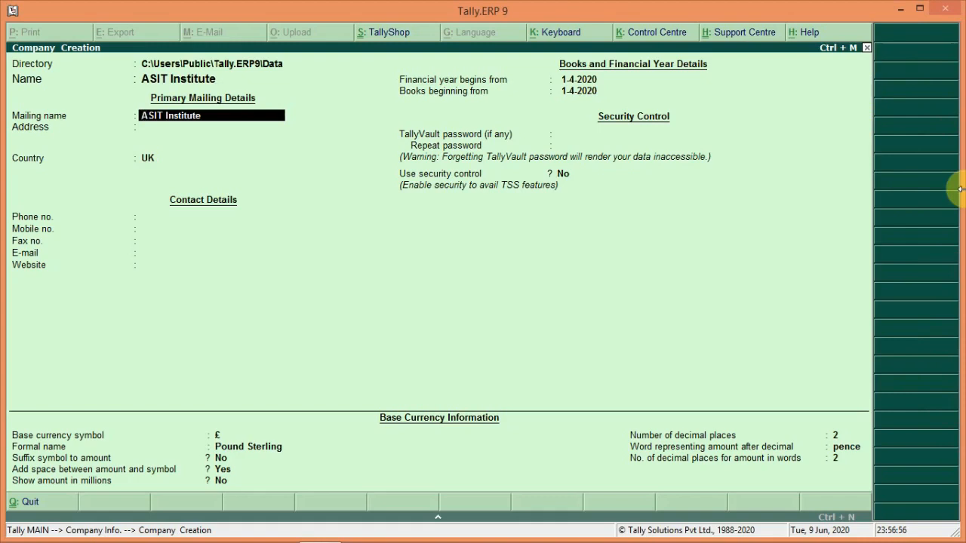
{"action": "key", "text": "Return"}
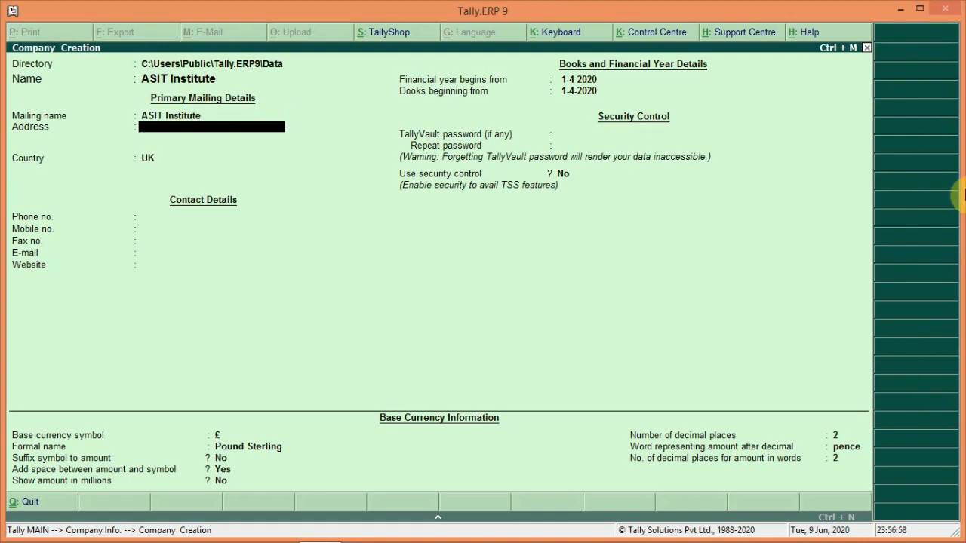
- Enter the address lines 'Gauhania Jasra' and 'Allahabad', fixing typos in the town name
{"action": "type", "text": "Gauhania Jasra"}
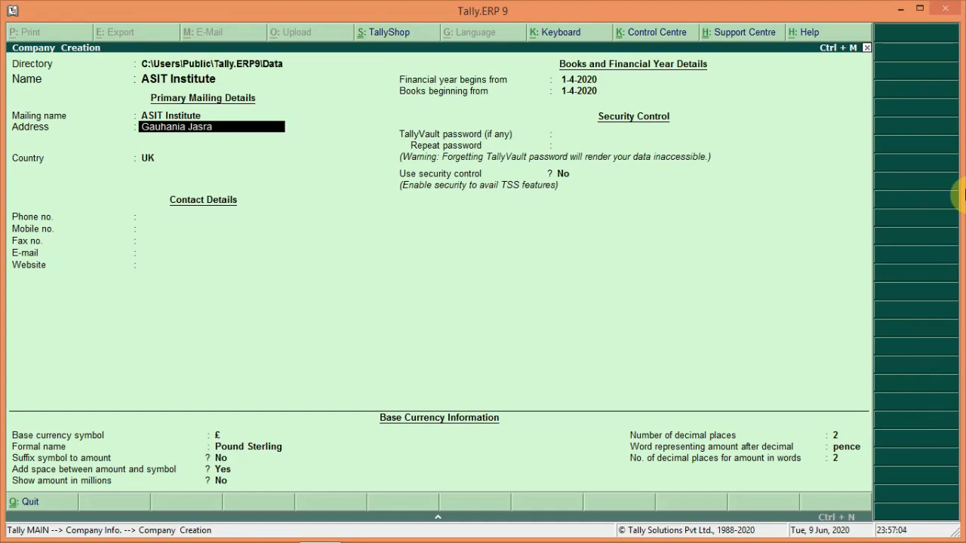
{"action": "key", "text": "Return"}
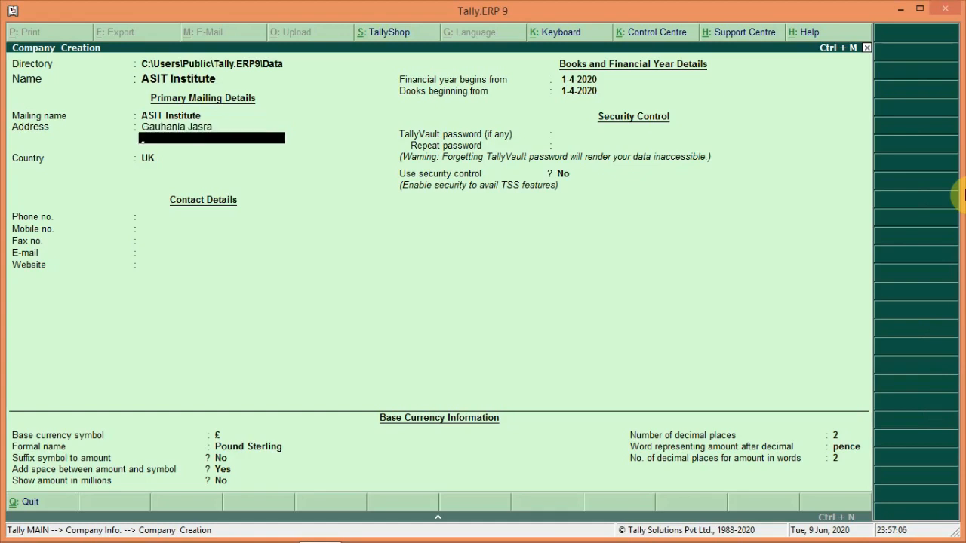
{"action": "type", "text": "Allahabad"}
{"action": "key", "text": "Return"}
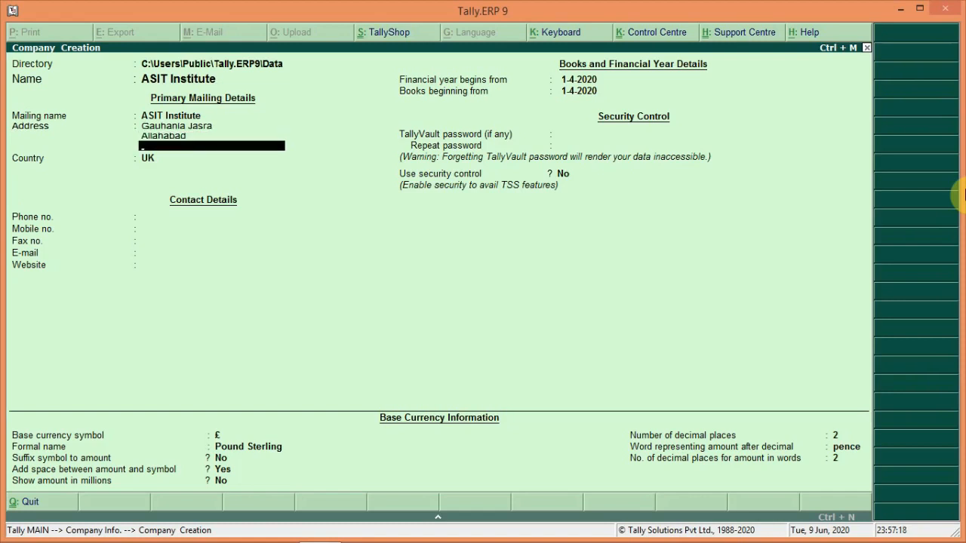
{"action": "key", "text": "Return"}
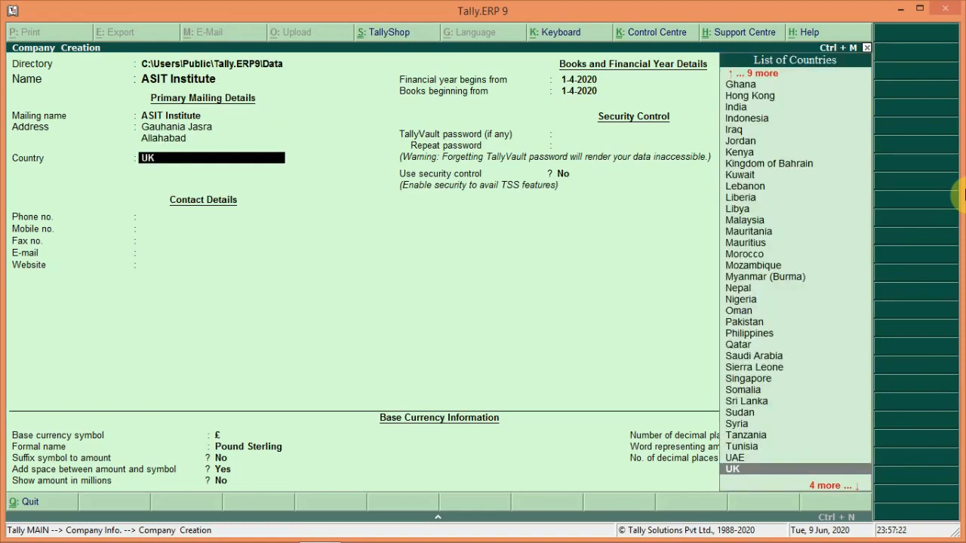
- Pick India from the country list and Uttar Pradesh from the matching states
{"action": "type", "text": "I"}
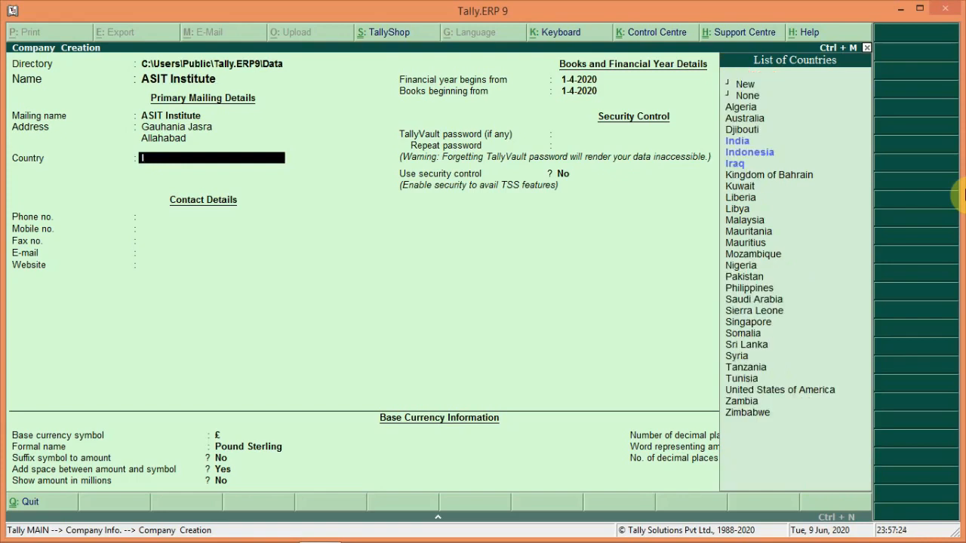
{"action": "key", "text": "Up"}
{"action": "key", "text": "Up"}
{"action": "key", "text": "Up"}
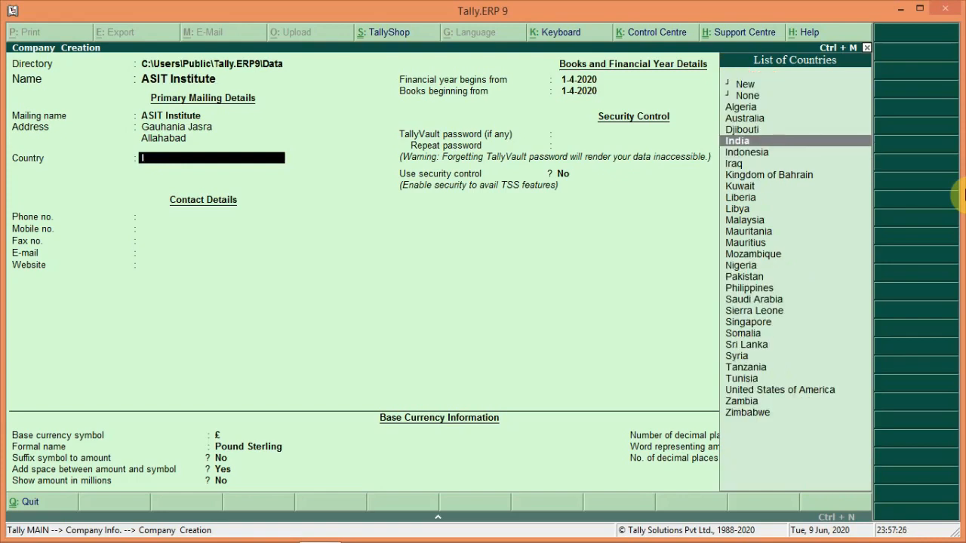
{"action": "key", "text": "Return"}
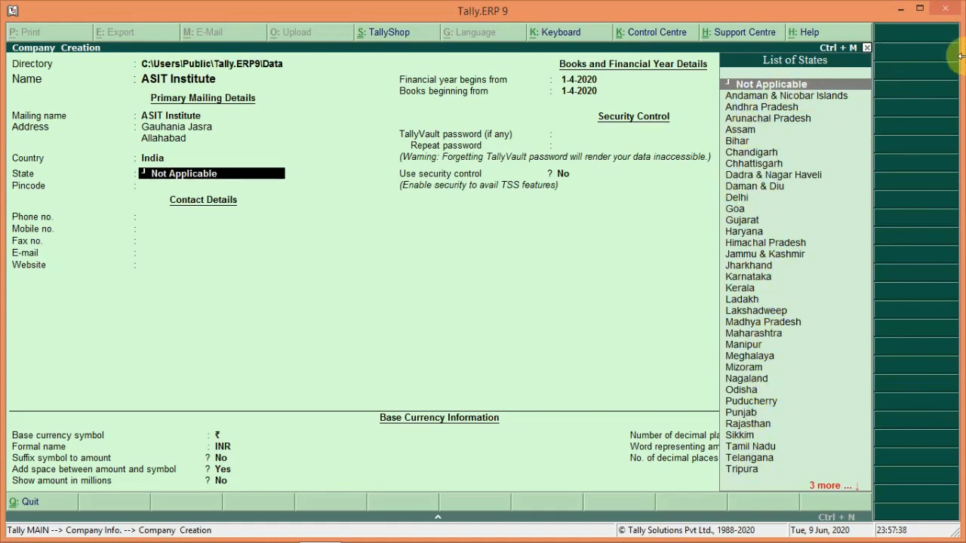
{"action": "type", "text": "U"}
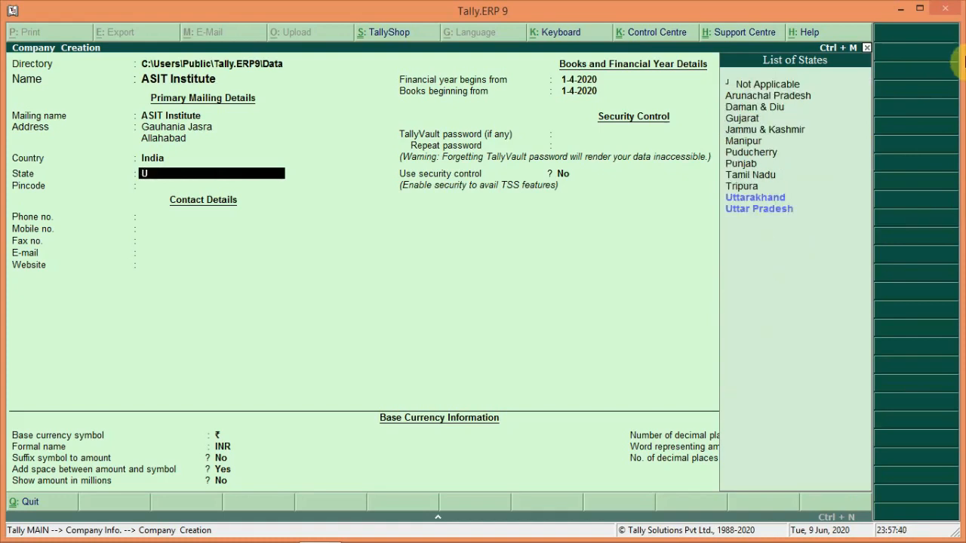
{"action": "key", "text": "Down"}
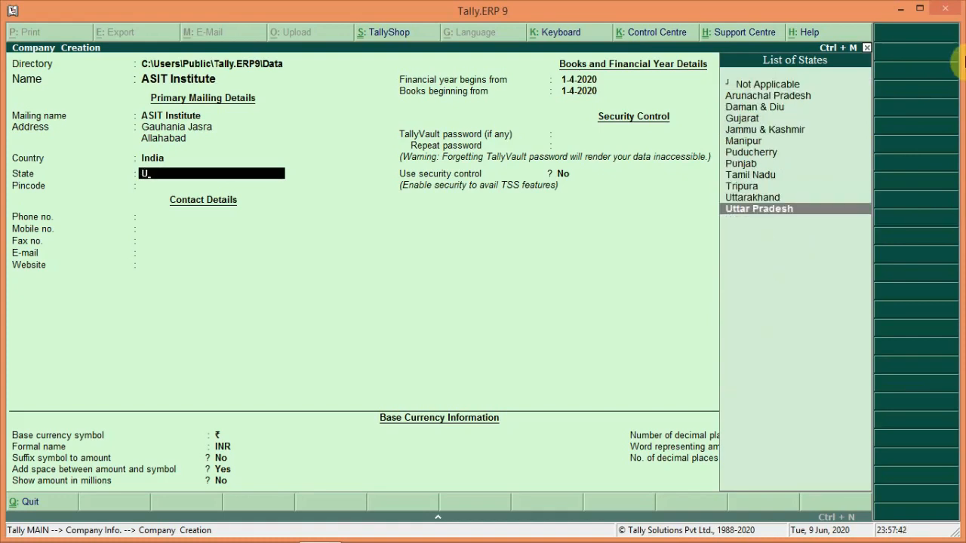
{"action": "key", "text": "Return"}
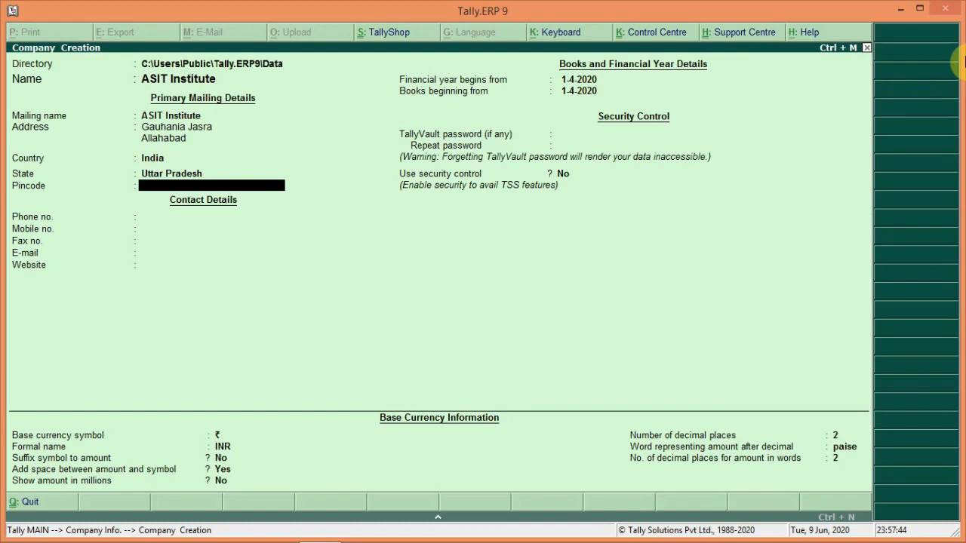
- Enter pincode 212107 and the mobile number, leaving phone, fax, e-mail and website blank
{"action": "type", "text": "212107"}
{"action": "key", "text": "Return"}
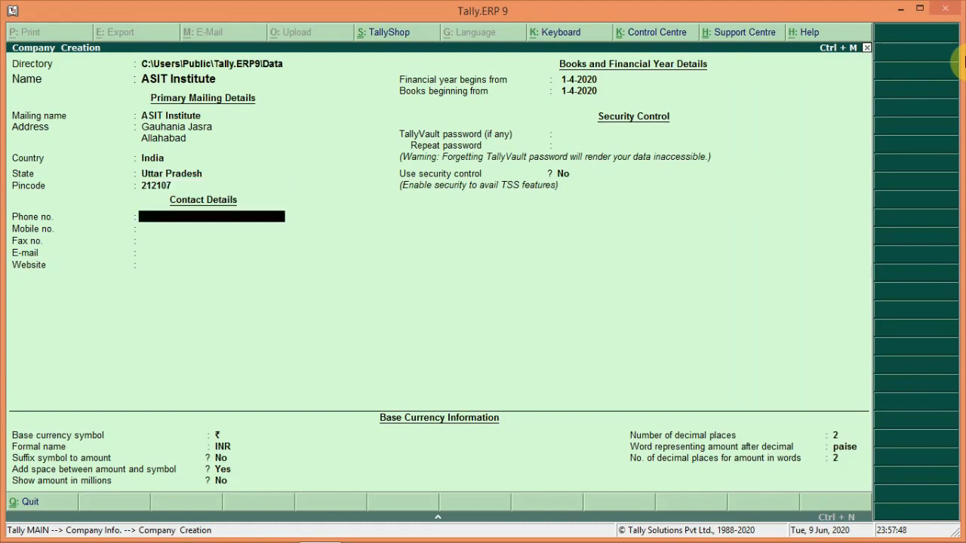
{"action": "key", "text": "Return"}
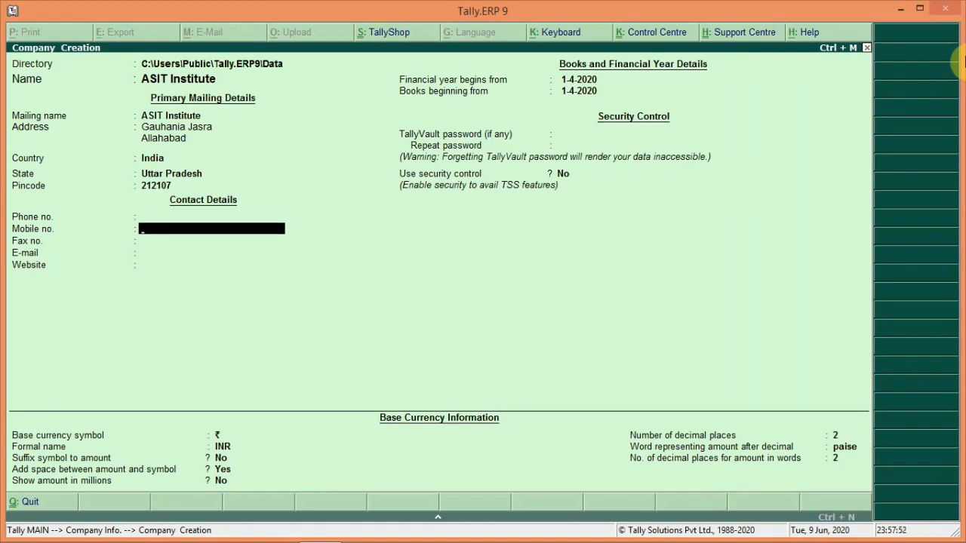
{"action": "key", "text": "Return"}
{"action": "key", "text": "Return"}
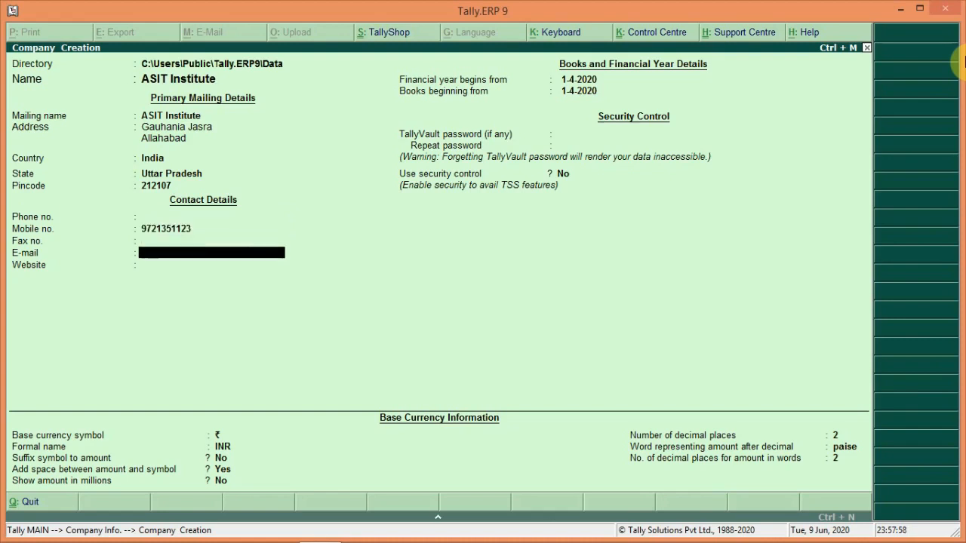
{"action": "key", "text": "Return"}
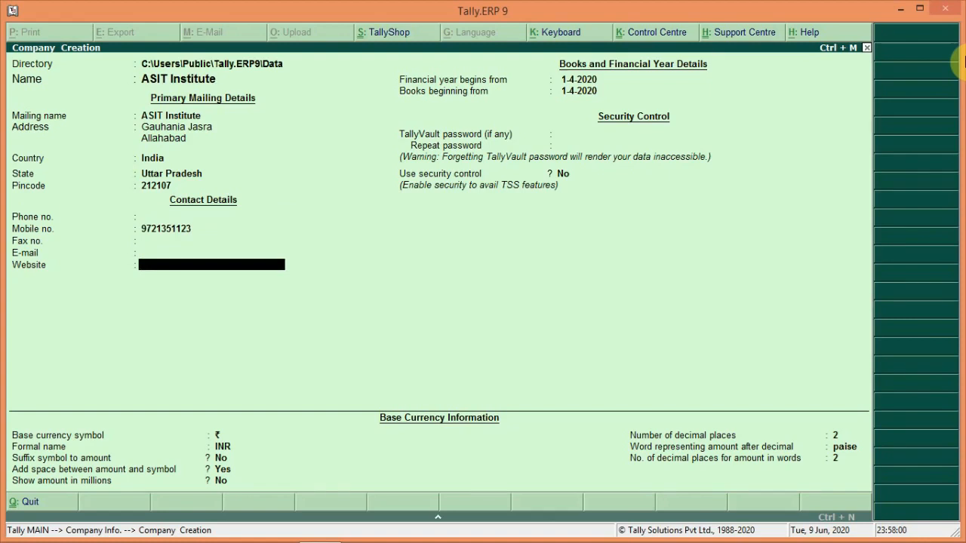
{"action": "key", "text": "Return"}
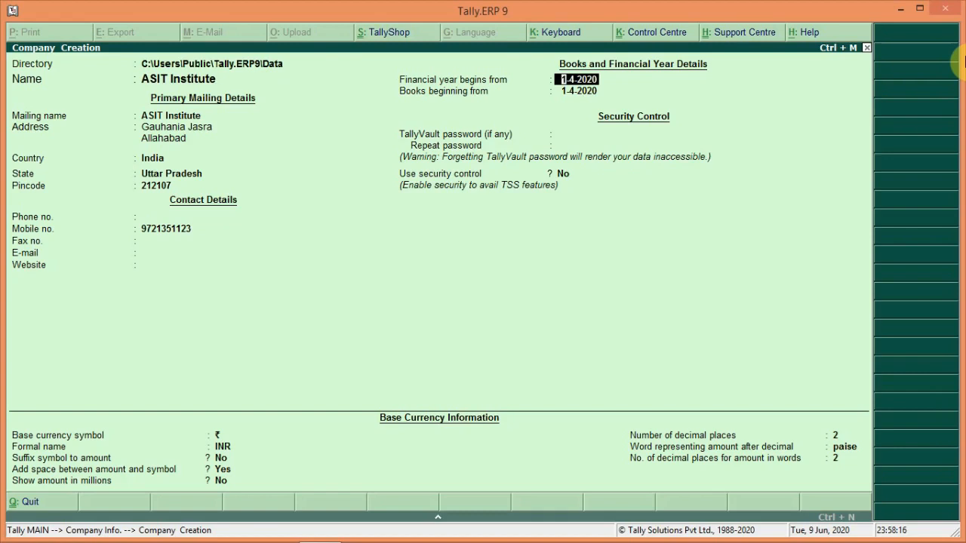
- Keep 1-4-2020 year and books start, no TallyVault or security, and ₹/INR currency defaults
{"action": "key", "text": "Return"}
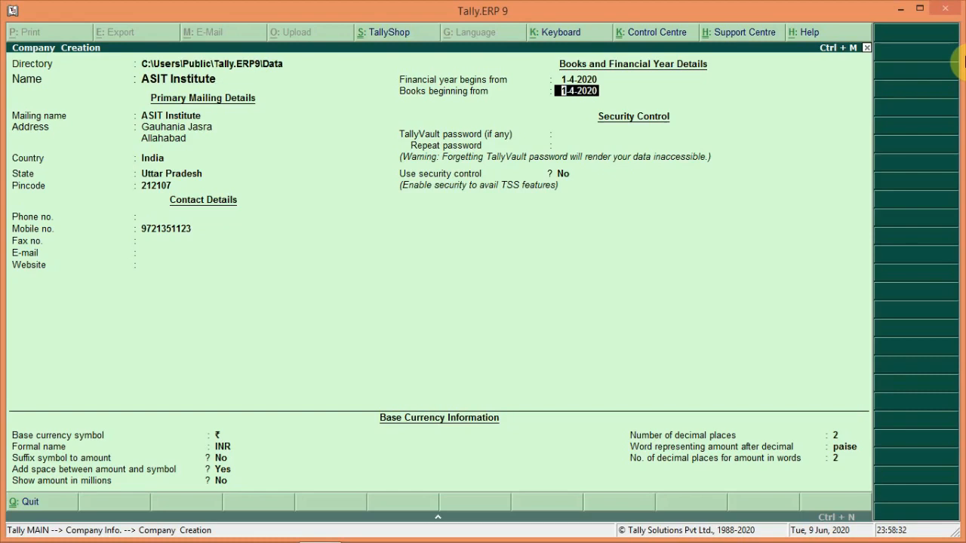
{"action": "key", "text": "Return"}
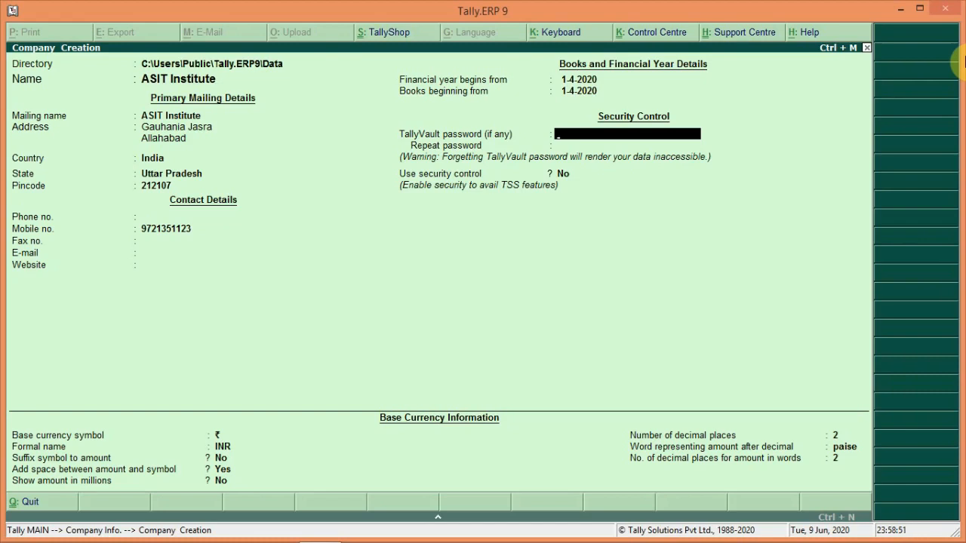
{"action": "key", "text": "Return"}
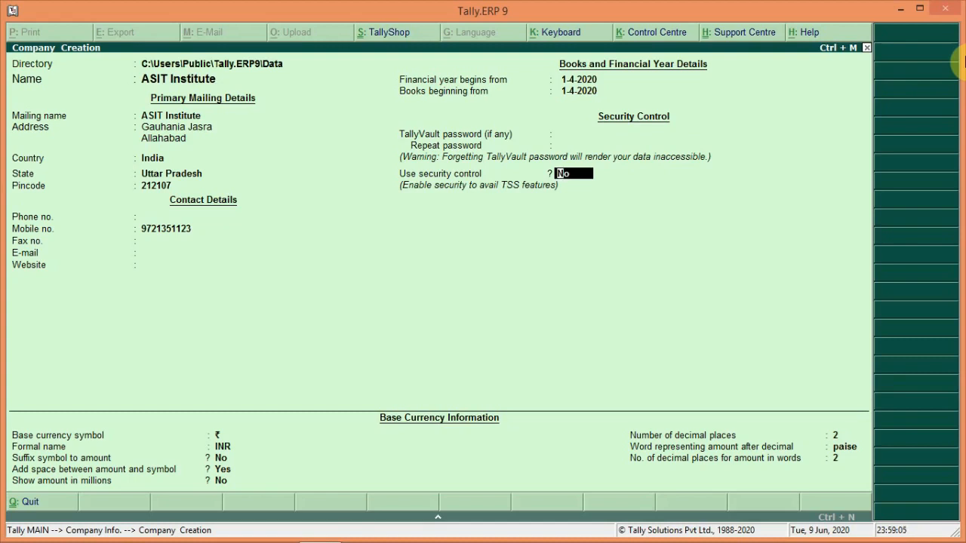
{"action": "key", "text": "Return"}
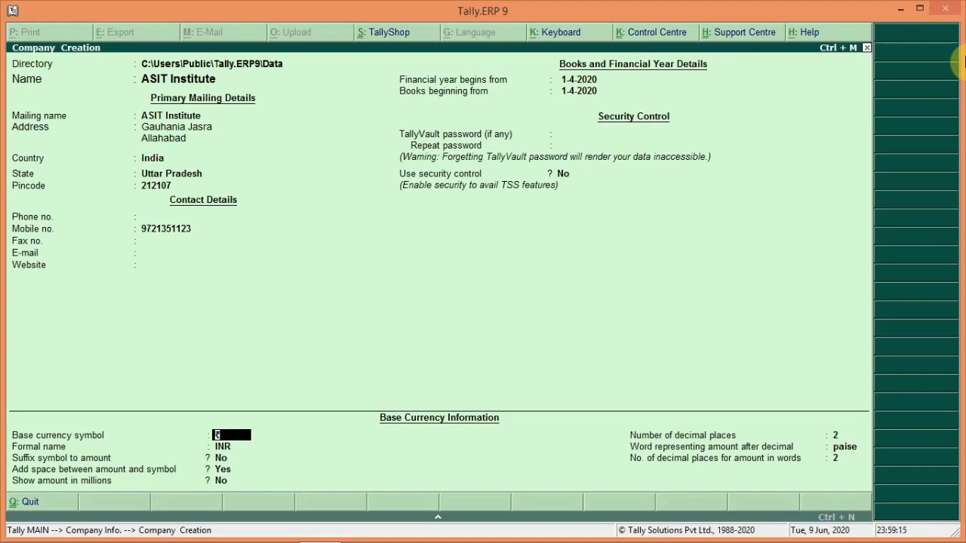
{"action": "key", "text": "Return"}
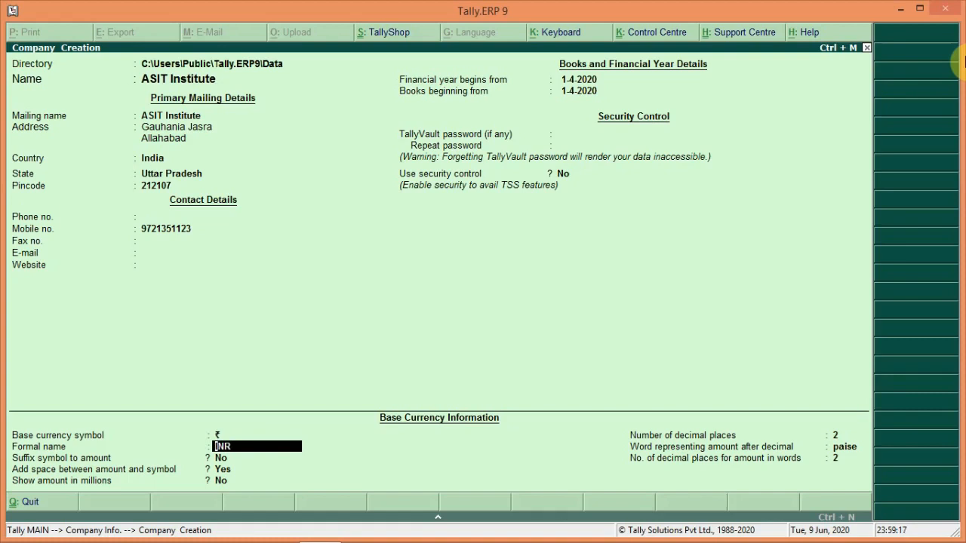
{"action": "key", "text": "Return"}
{"action": "key", "text": "Return"}
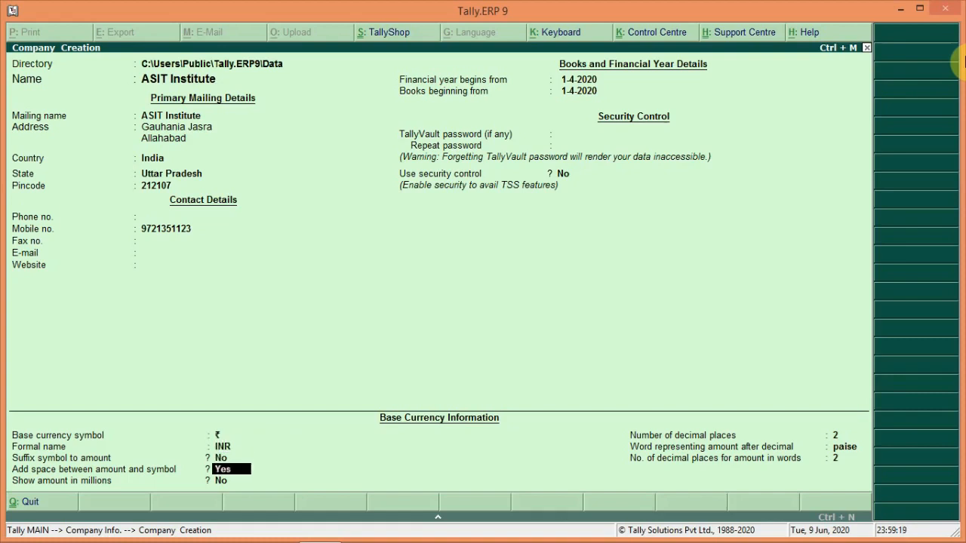
{"action": "key", "text": "Return"}
{"action": "key", "text": "Return"}
{"action": "key", "text": "Return"}
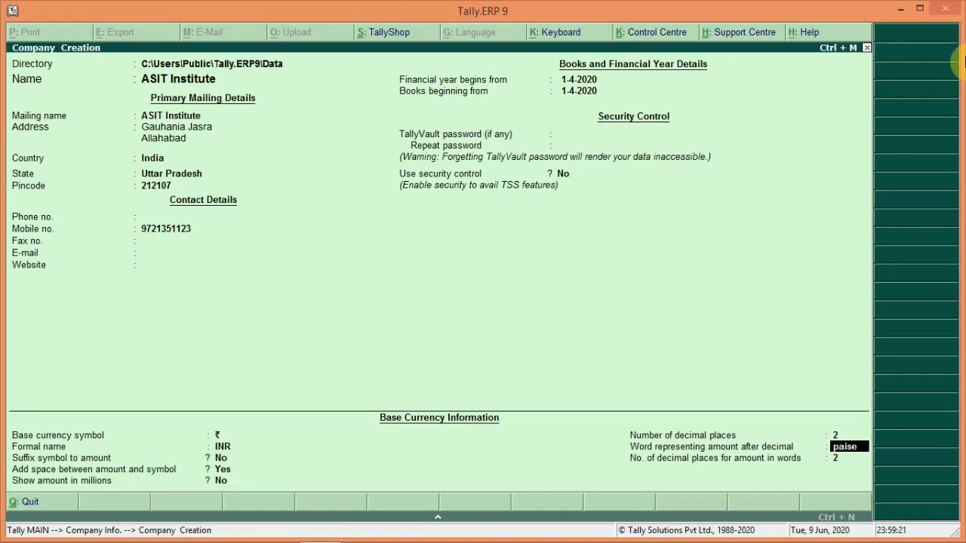
{"action": "key", "text": "Return"}
{"action": "key", "text": "Return"}
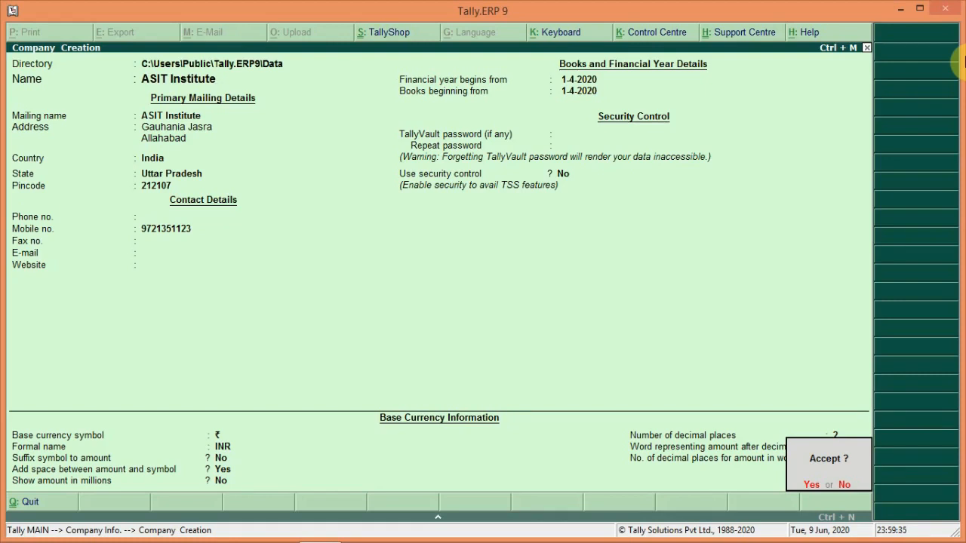
- Accept the Company Creation form to create ASIT Institute
{"action": "key", "text": "Return"}
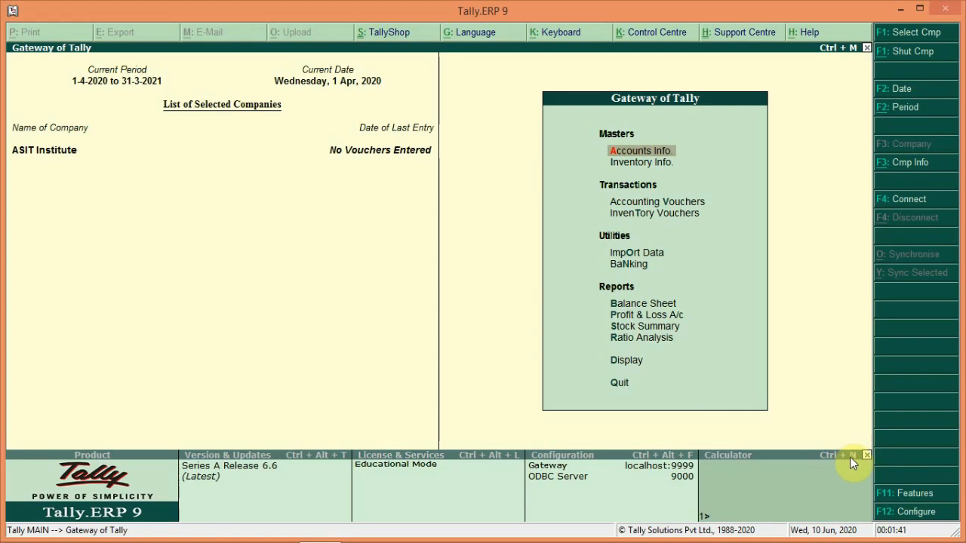
- Work out 6+9 = 15 in the calculator pane, then restore the Gateway view
{"action": "left_click", "coordinate": [750, 484]}
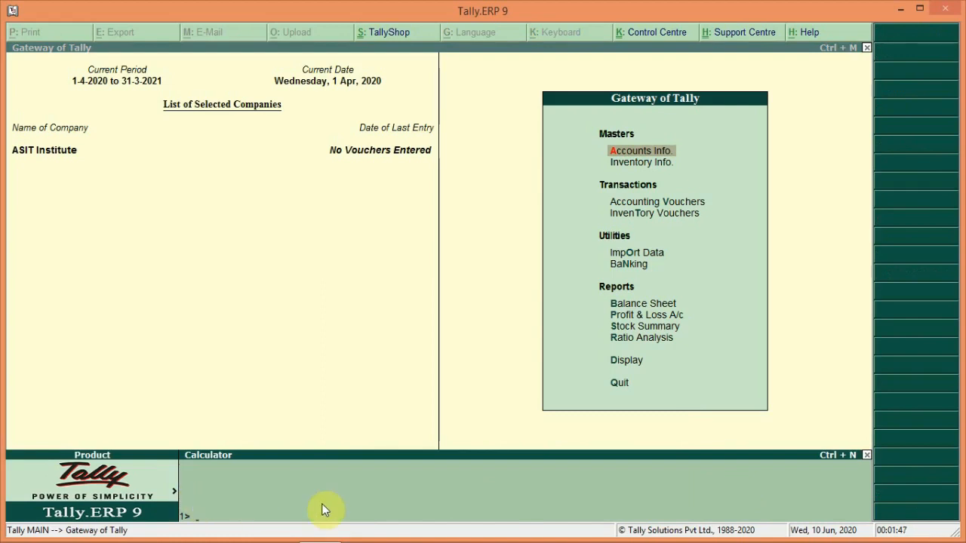
{"action": "type", "text": "6+9"}
{"action": "key", "text": "Return"}
{"action": "key", "text": "ctrl+m"}
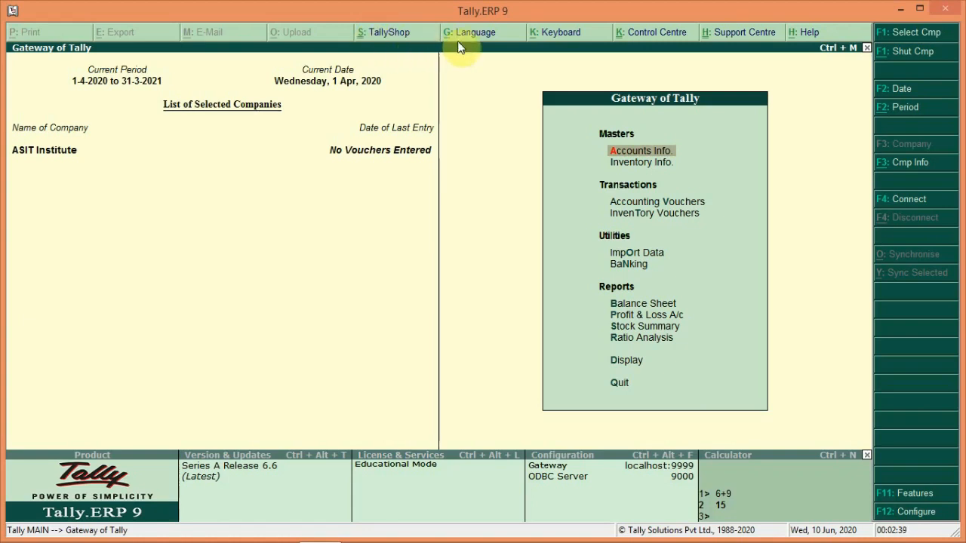
{"action": "left_click", "coordinate": [560, 33]}
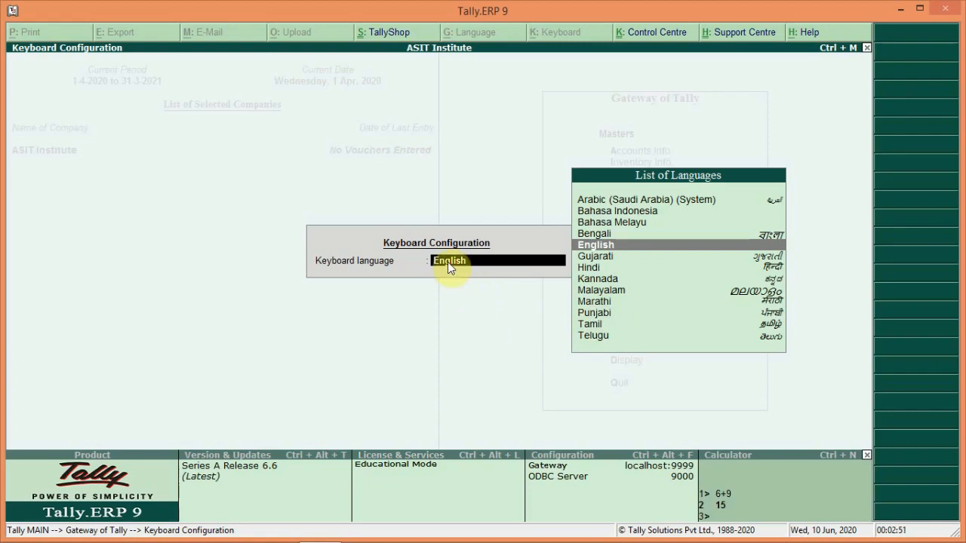
{"action": "key", "text": "Return"}
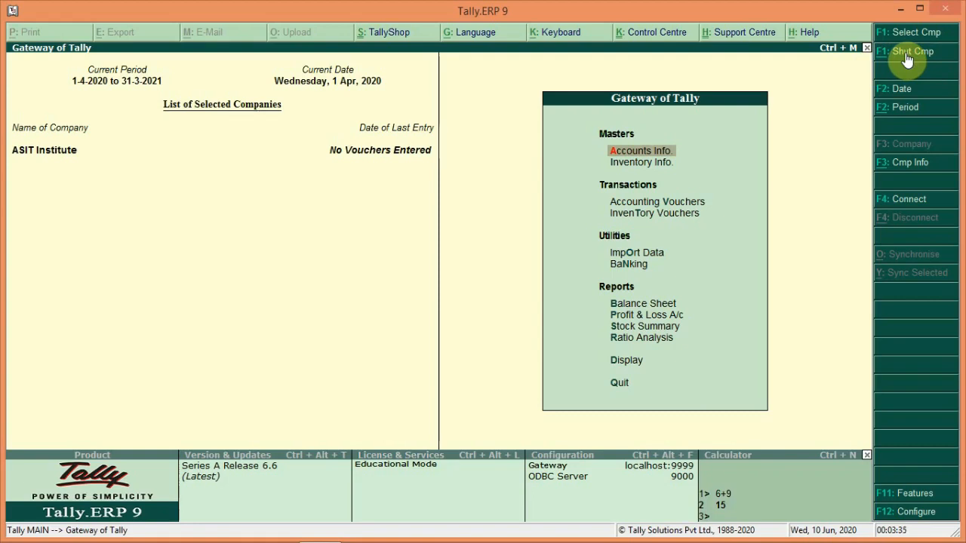
{"action": "left_click", "coordinate": [907, 57]}
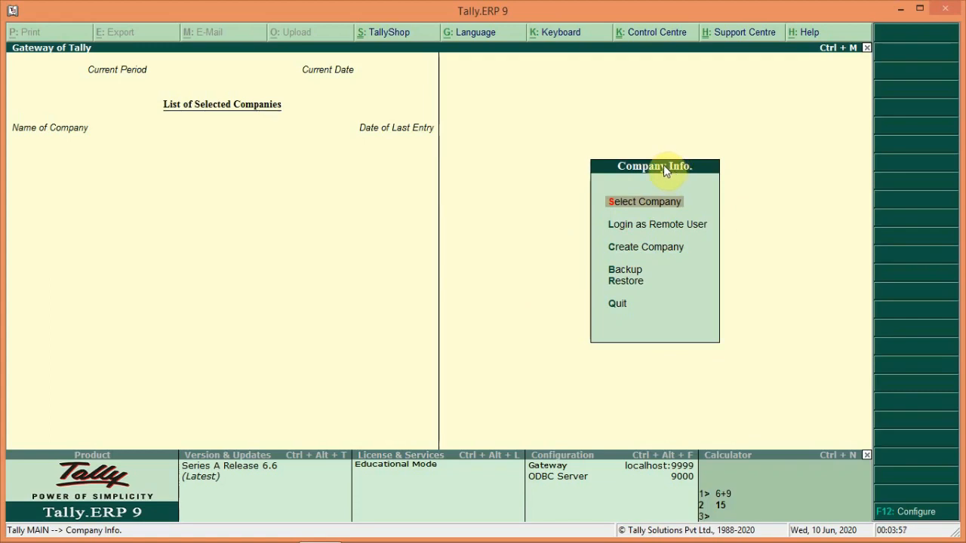
{"action": "left_click", "coordinate": [636, 201]}
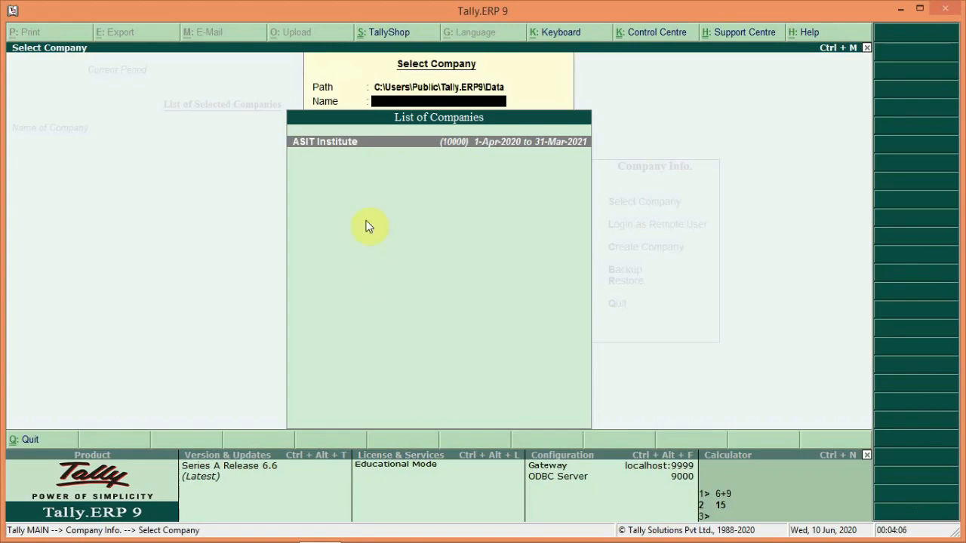
{"action": "left_click", "coordinate": [311, 141]}
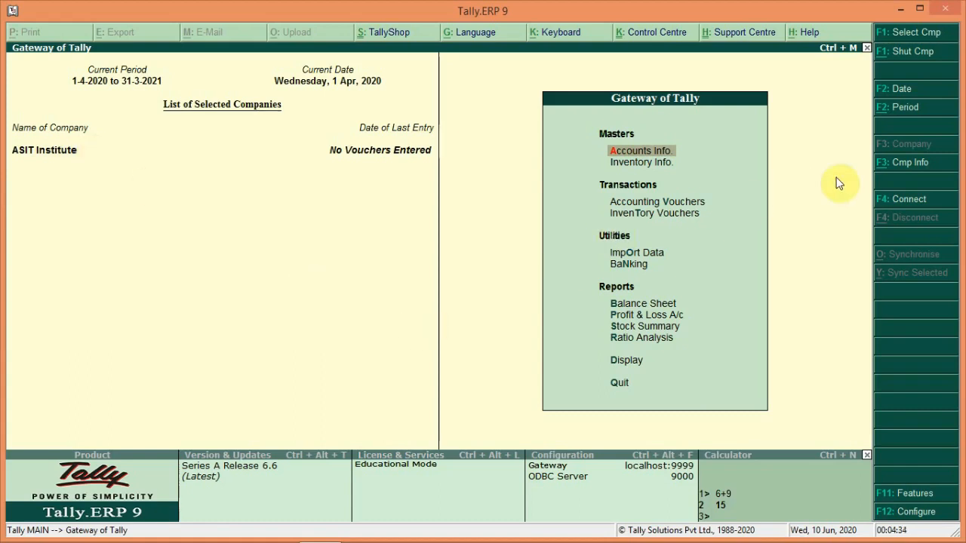
- Open ASIT Institute's details in Company Alteration from the Company Info menu
{"action": "left_click", "coordinate": [890, 171]}
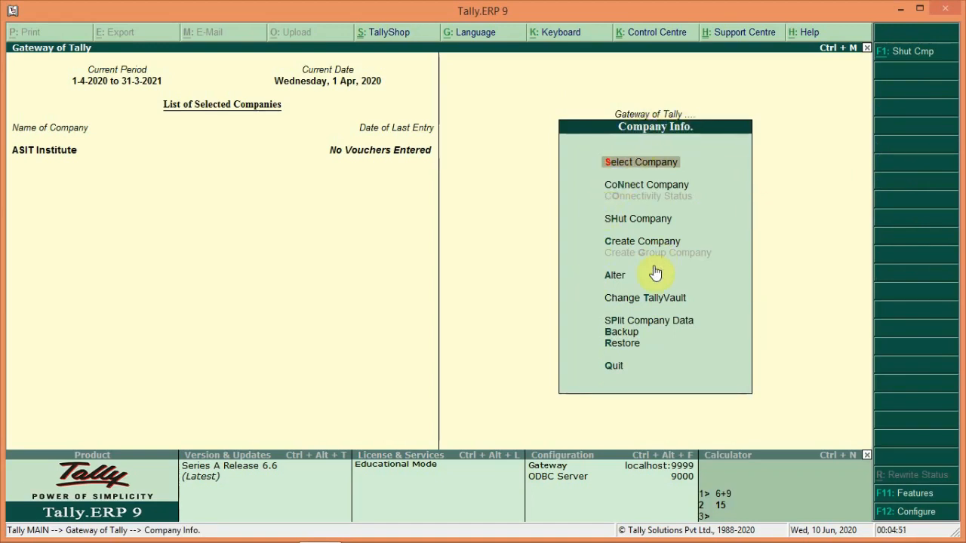
{"action": "left_click", "coordinate": [611, 279]}
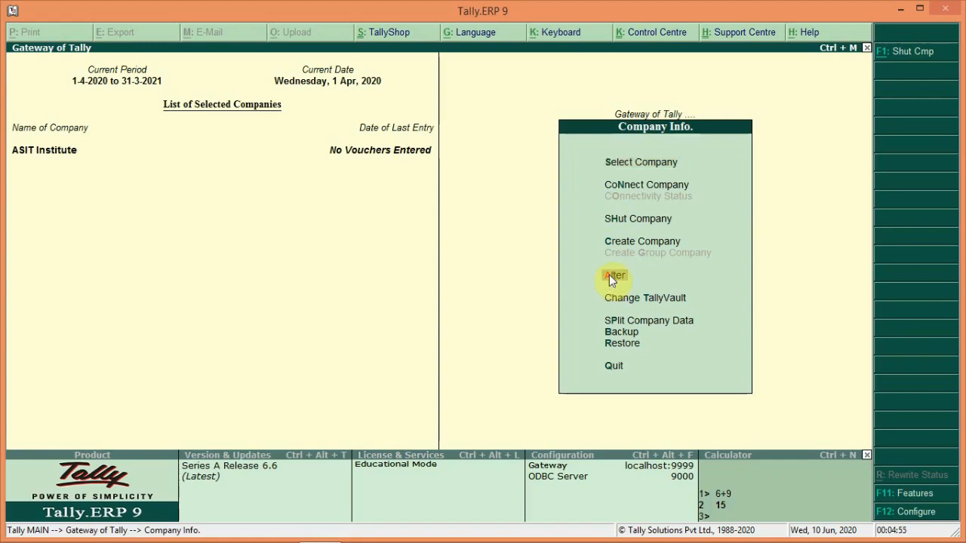
{"action": "left_click", "coordinate": [609, 275]}
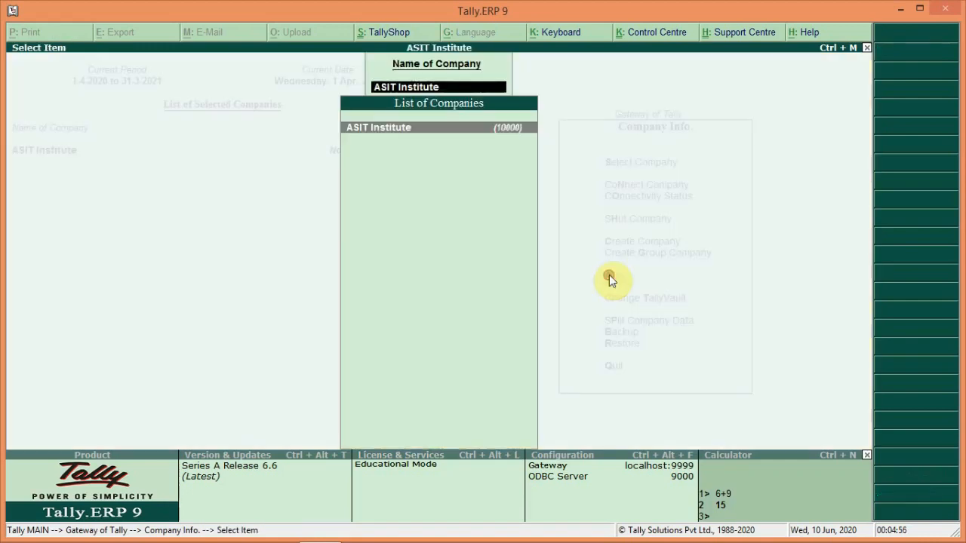
{"action": "left_click", "coordinate": [385, 129]}
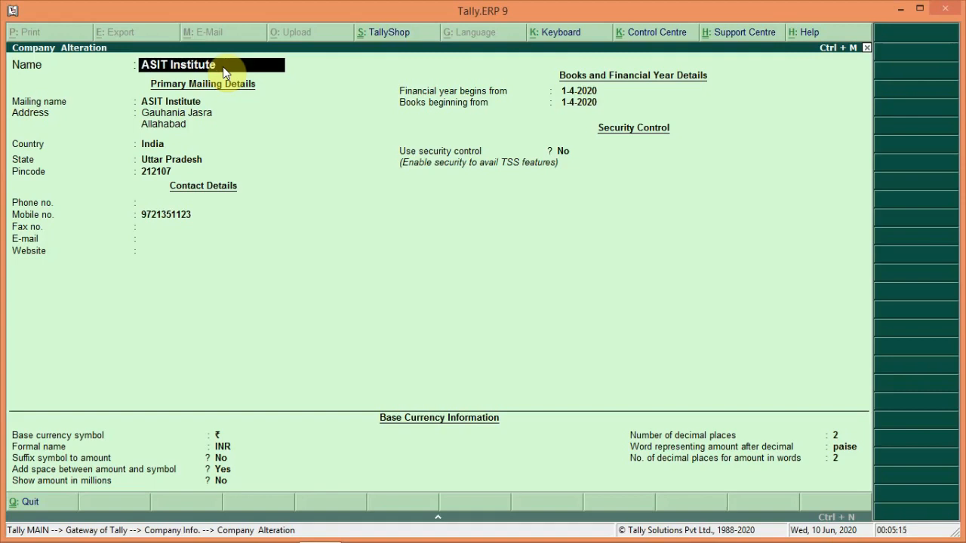
- Rename the company to 'ASIT Institute Pvt. Ltd.' and step through its remaining fields
{"action": "type", "text": ". Ltd."}
{"action": "key", "text": "Return"}
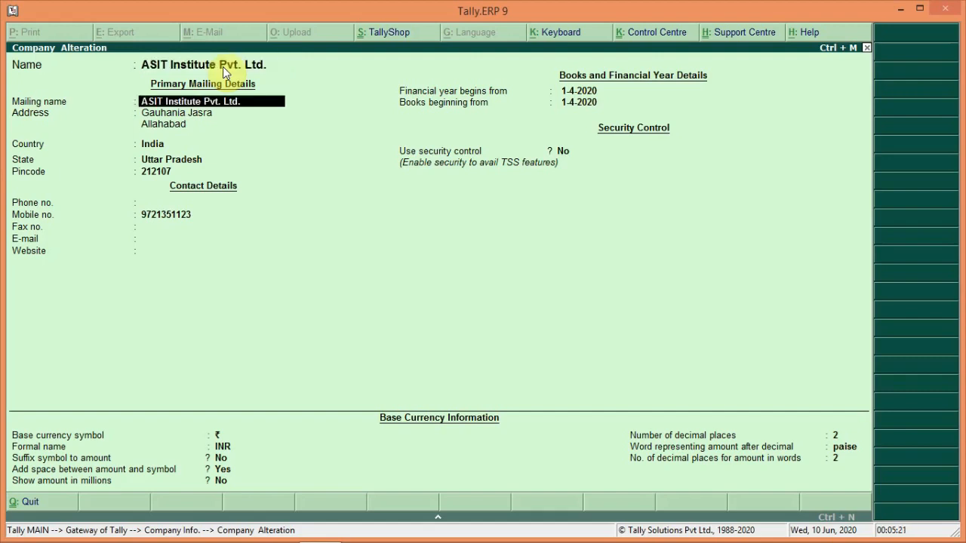
{"action": "key", "text": "Return"}
{"action": "key", "text": "Return"}
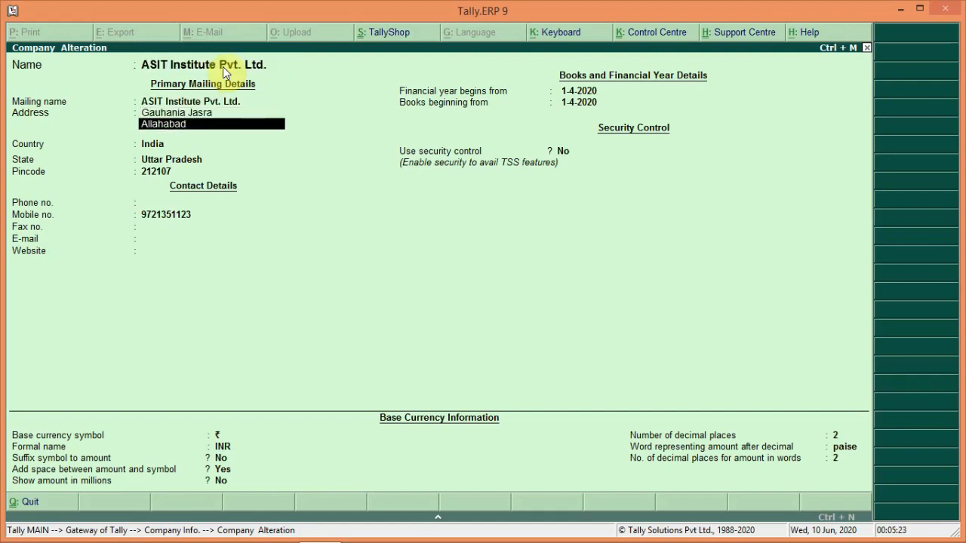
{"action": "key", "text": "Return"}
{"action": "key", "text": "Return"}
{"action": "key", "text": "Return"}
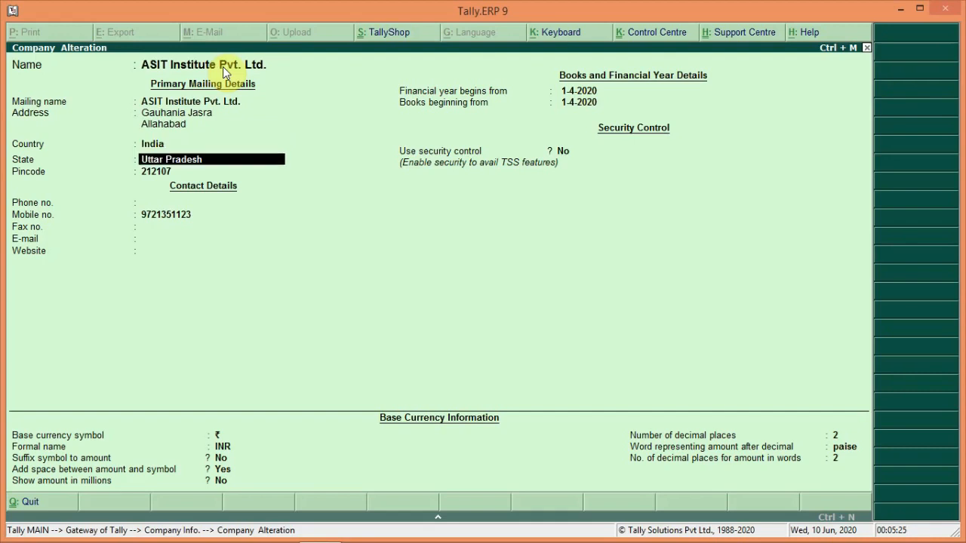
{"action": "key", "text": "Return"}
{"action": "key", "text": "Return"}
{"action": "key", "text": "Return"}
{"action": "key", "text": "Return"}
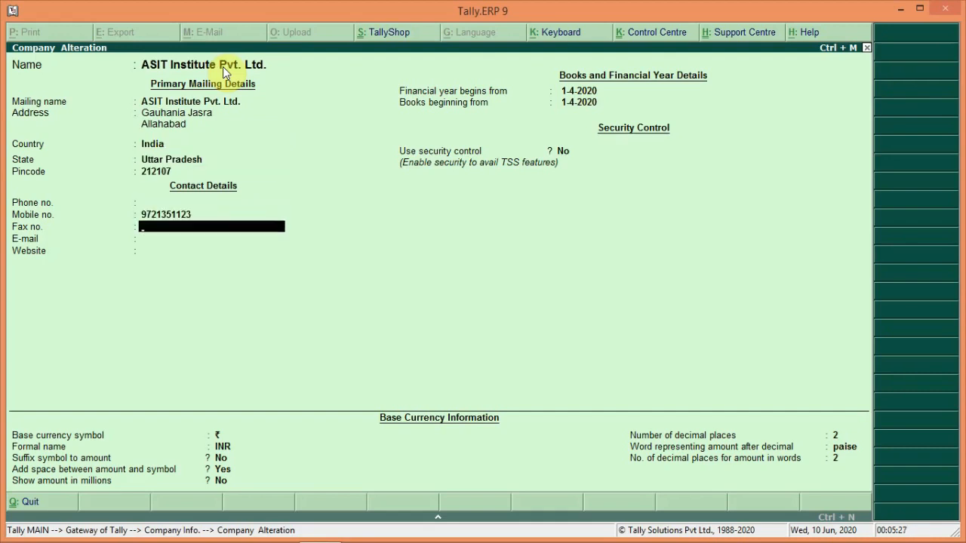
{"action": "key", "text": "Return"}
{"action": "key", "text": "Return"}
{"action": "key", "text": "Return"}
{"action": "key", "text": "Return"}
{"action": "key", "text": "Return"}
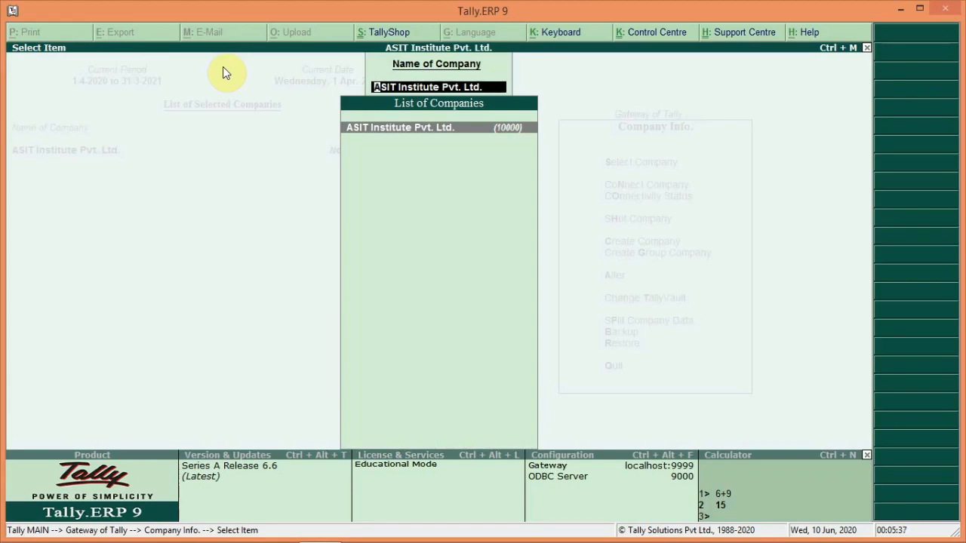
{"action": "key", "text": "Return"}
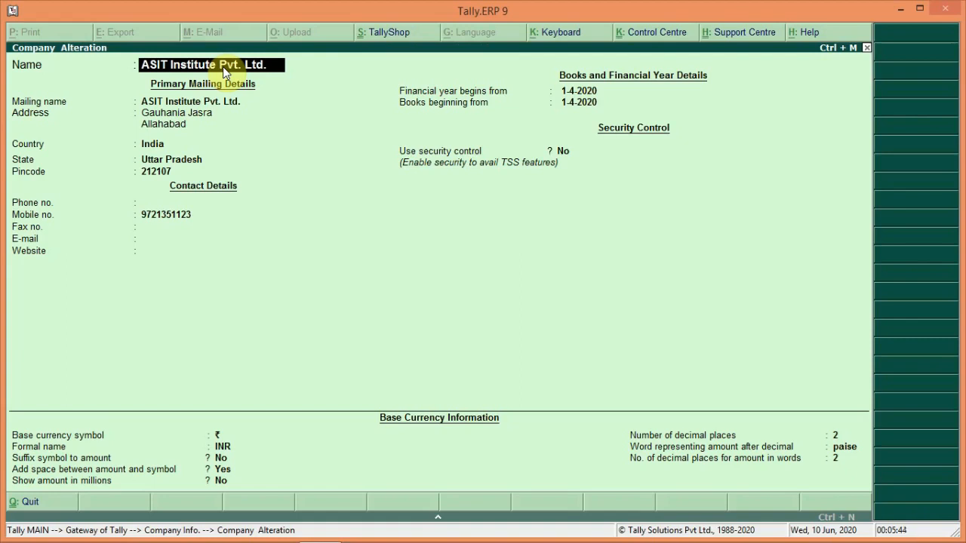
{"action": "key", "text": "Escape"}
{"action": "key", "text": "Escape"}
{"action": "key", "text": "Return"}
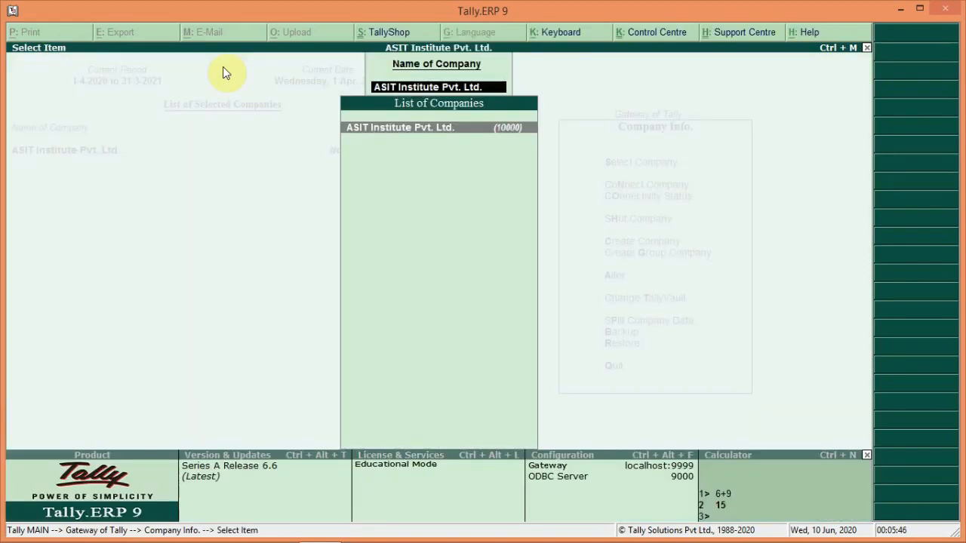
{"action": "key", "text": "Escape"}
{"action": "key", "text": "Escape"}
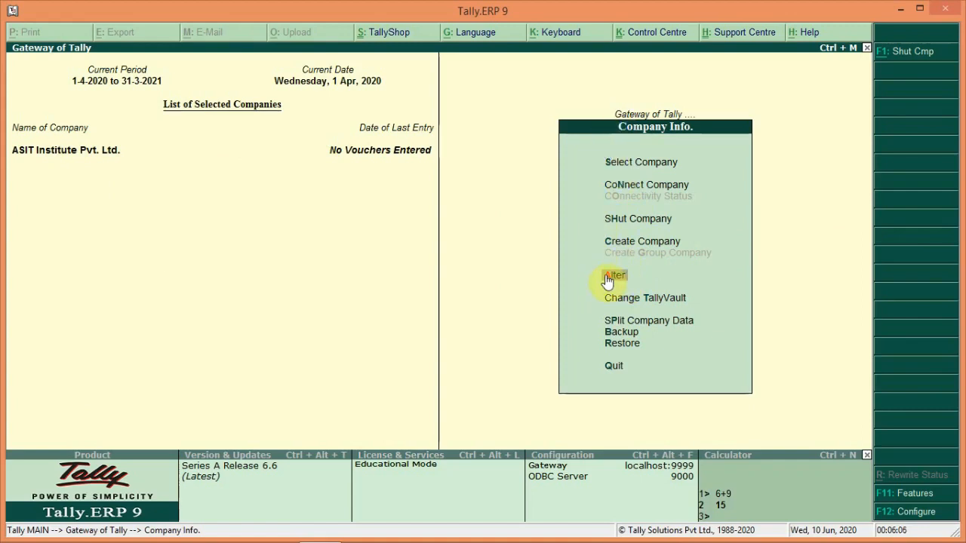
{"action": "key", "text": "Escape"}
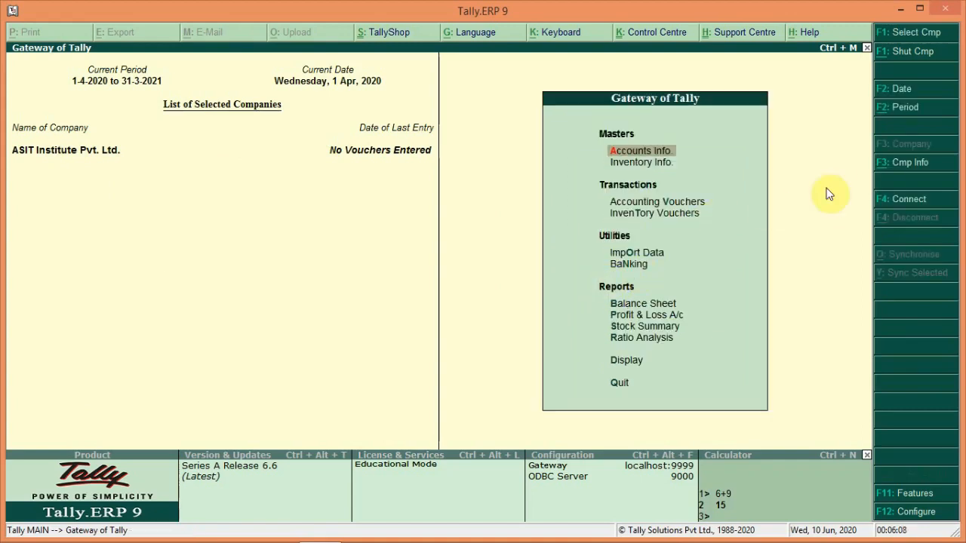
{"action": "left_click", "coordinate": [898, 165]}
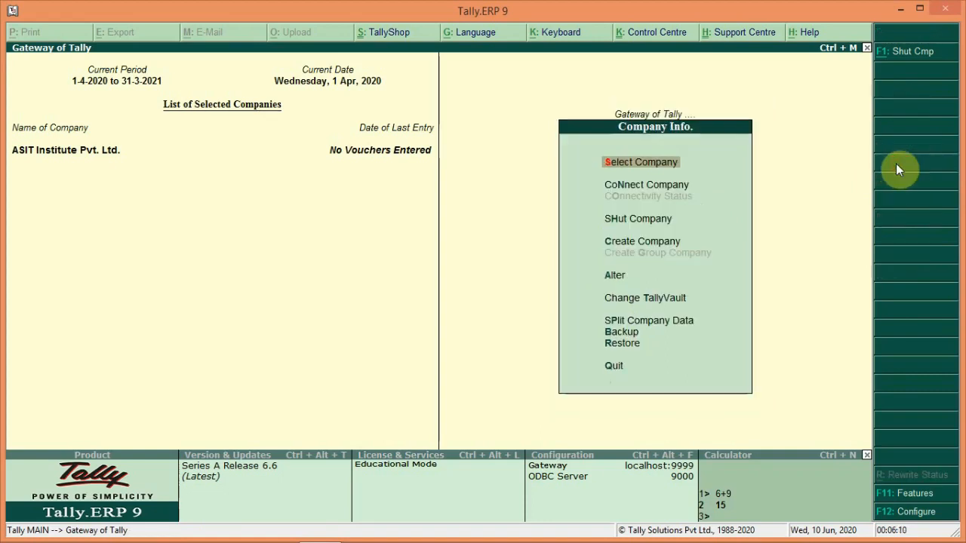
{"action": "left_click", "coordinate": [609, 278]}
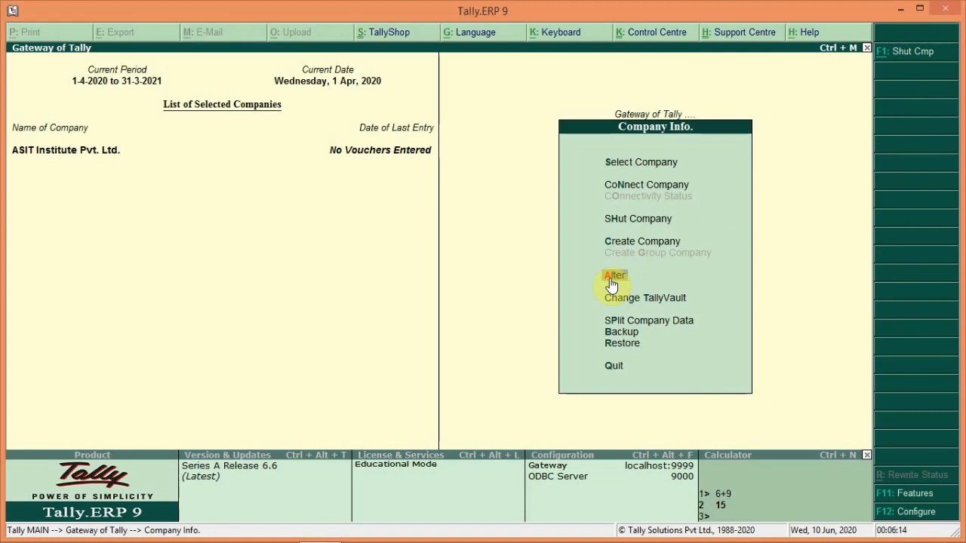
{"action": "left_click", "coordinate": [611, 277]}
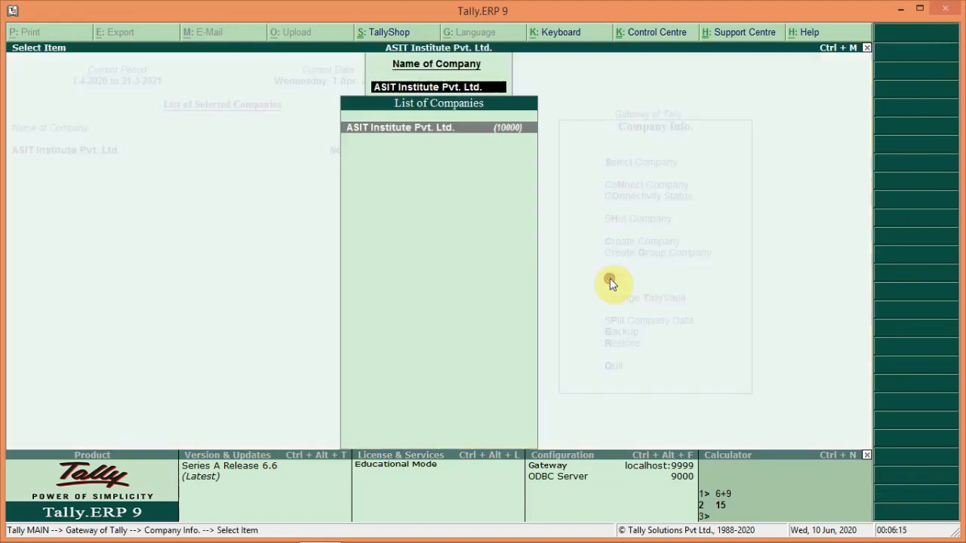
- Select ASIT Institute Pvt. Ltd. from the List of Companies for alteration
{"action": "left_click", "coordinate": [394, 127]}
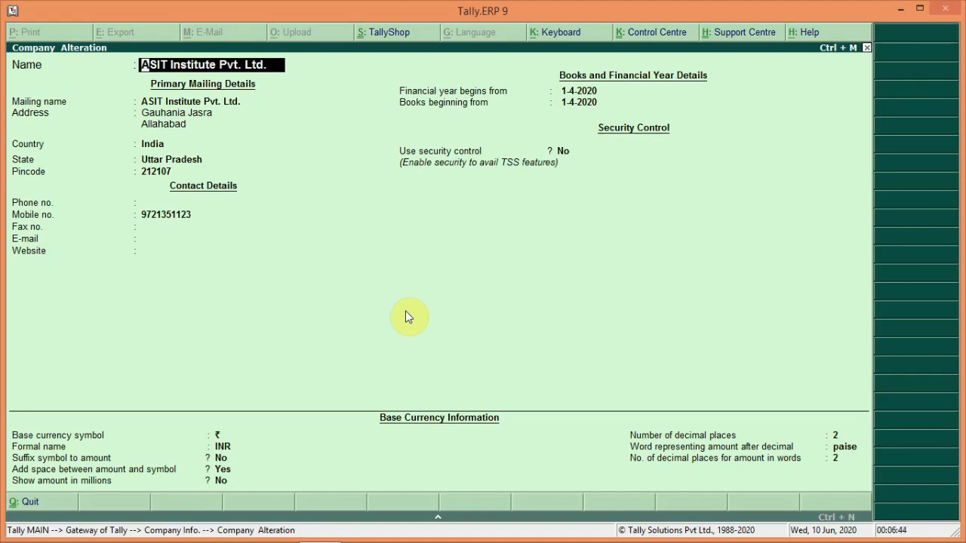
- Delete ASIT Institute Pvt. Ltd. with Alt+D, confirming both deletion prompts
{"action": "key", "text": "alt+d"}
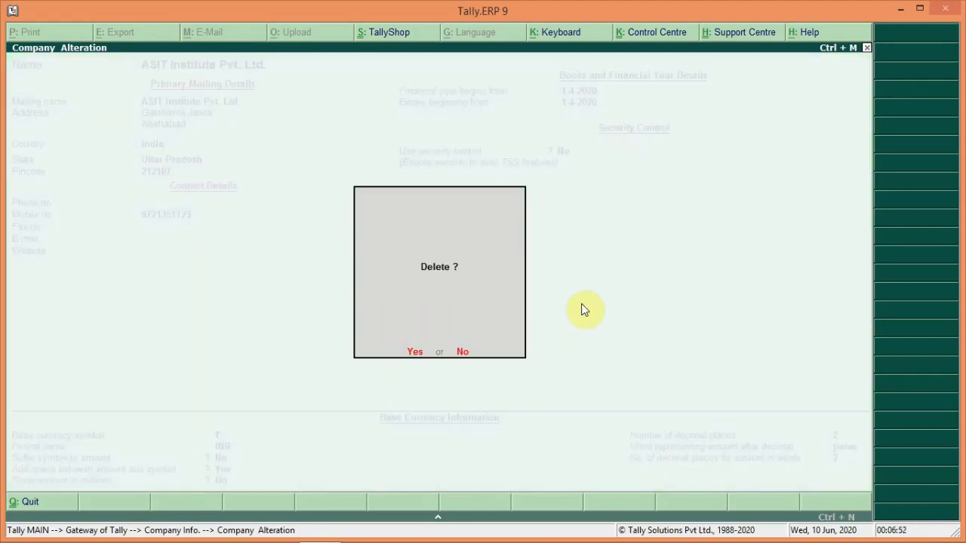
{"action": "left_click", "coordinate": [414, 357]}
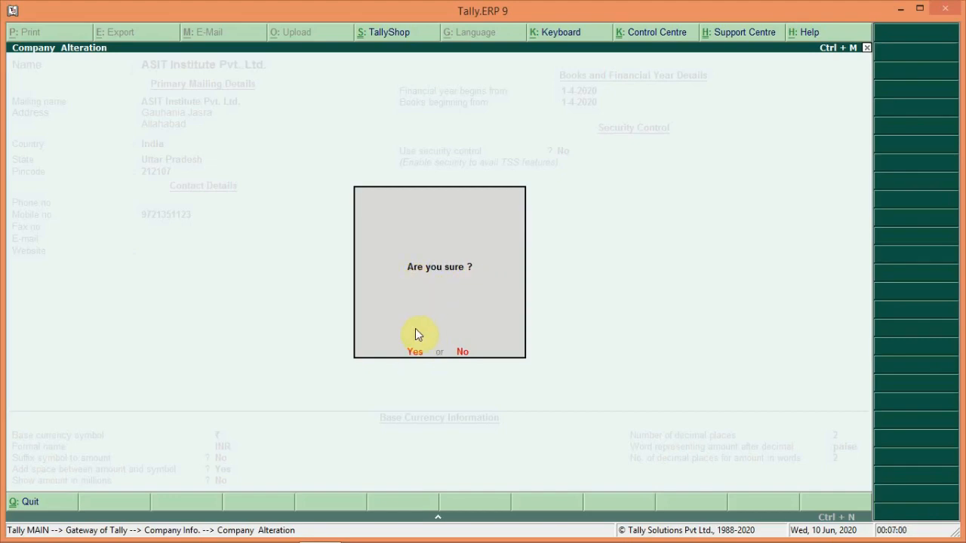
{"action": "key", "text": "y"}
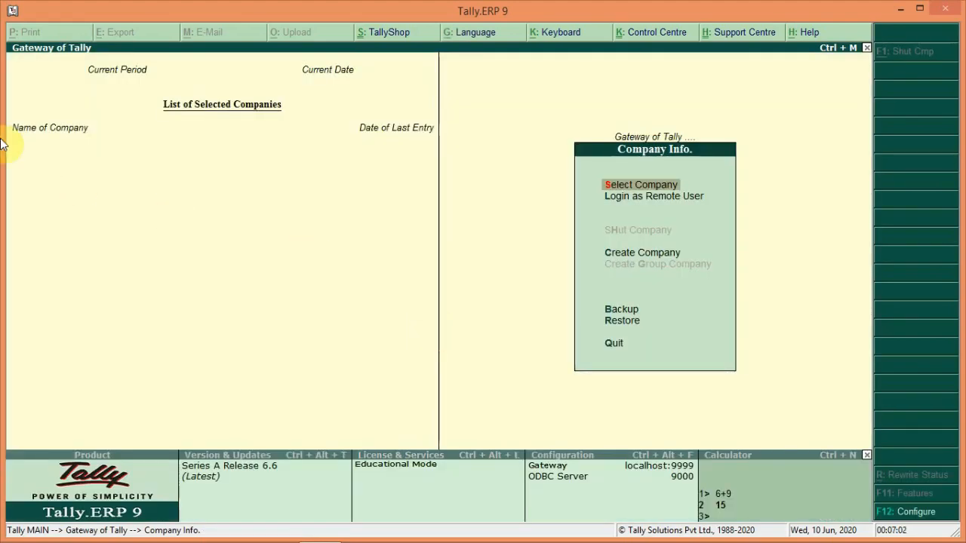